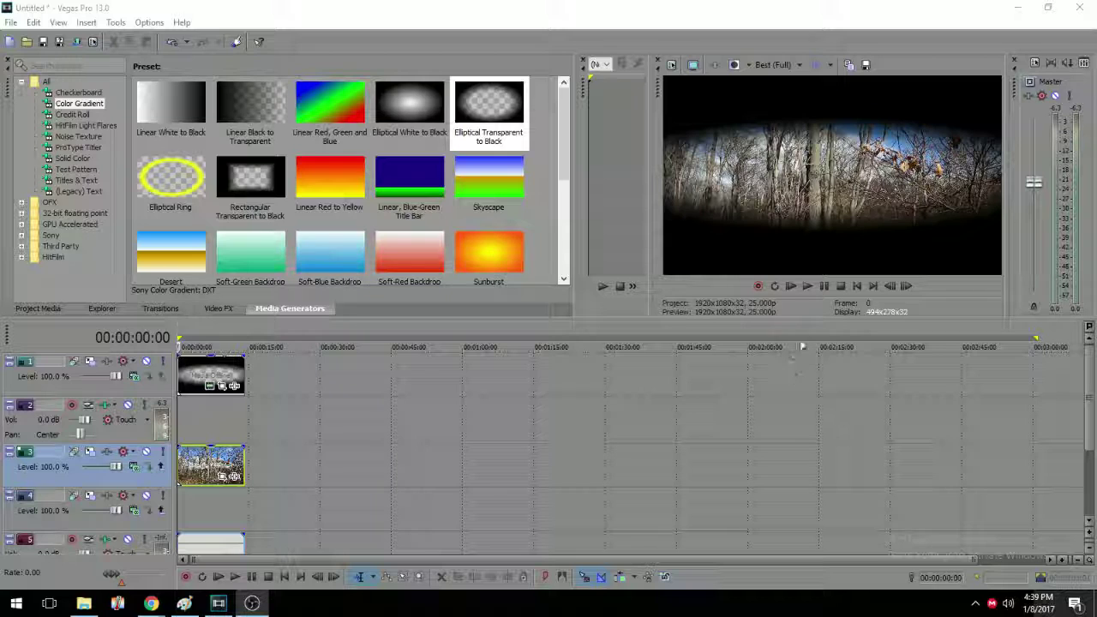
- Play the timeline from its start and check the finished blinking-eye effect at several points of the forest clip
click(807, 288)
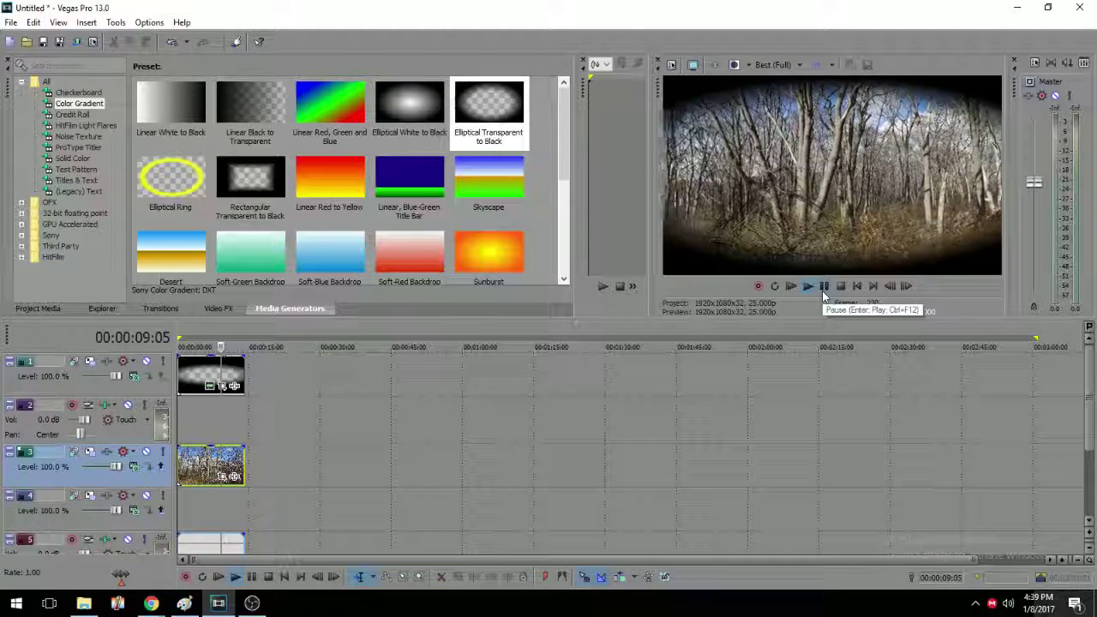
click(822, 290)
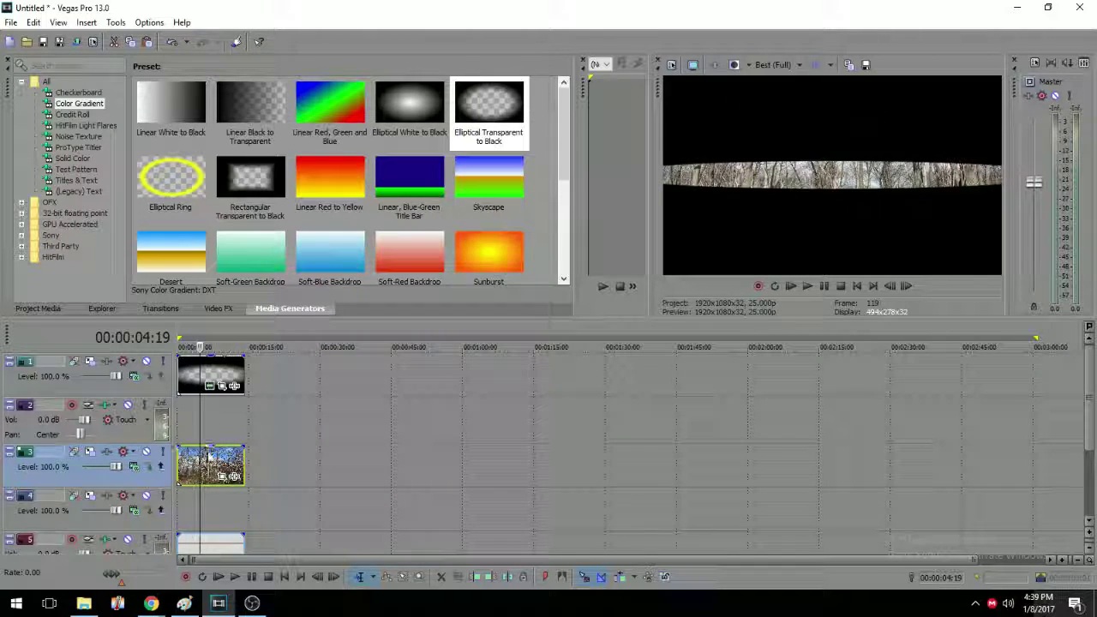
click(211, 471)
click(198, 467)
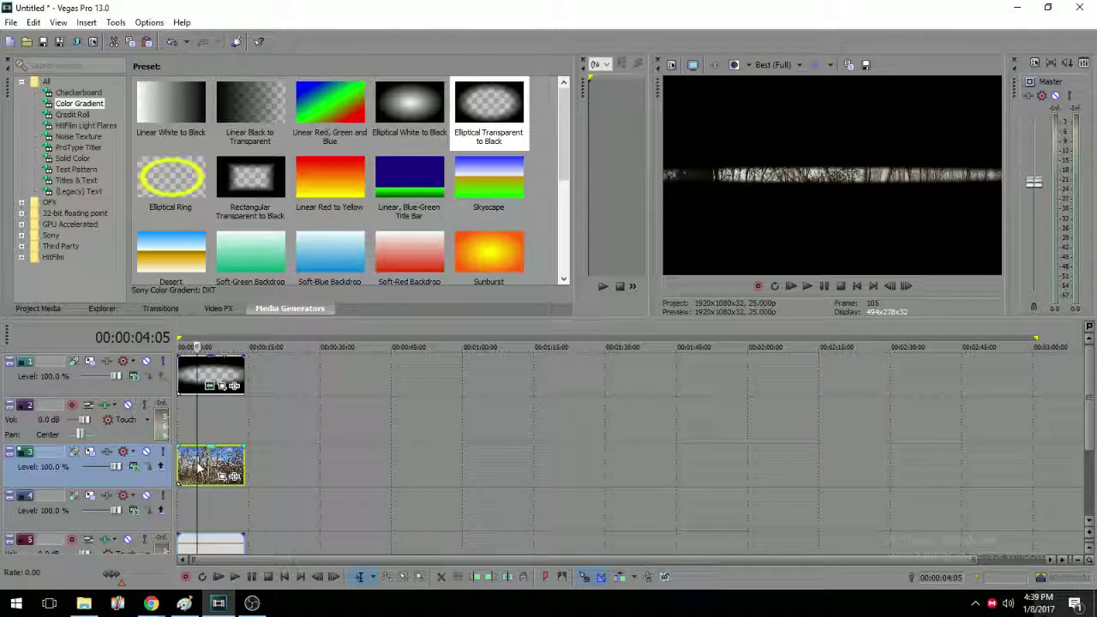
click(222, 473)
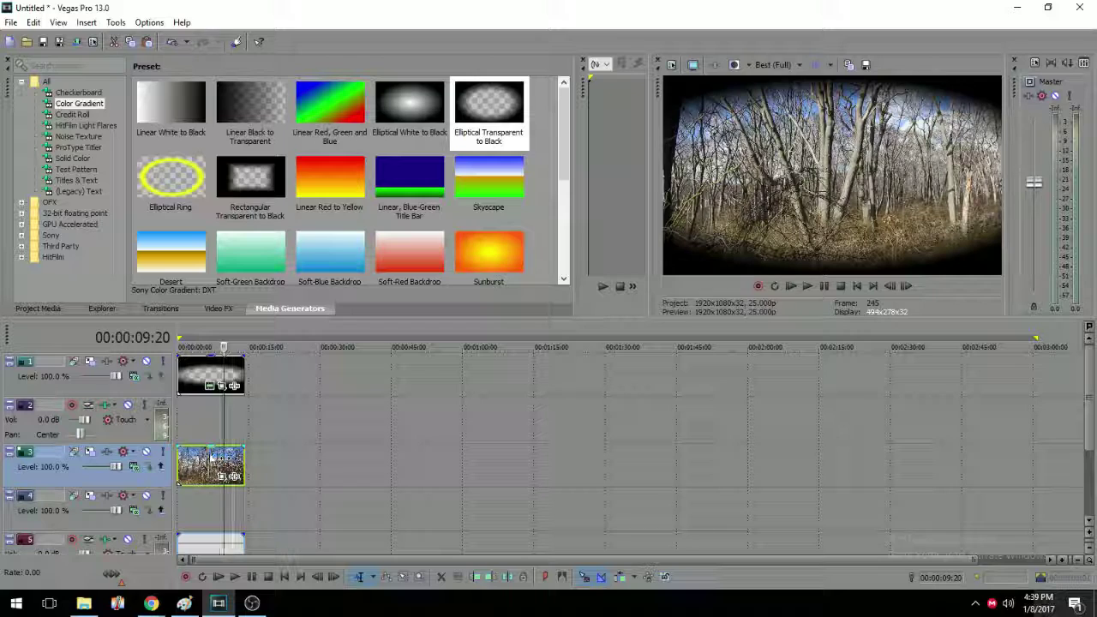
click(205, 463)
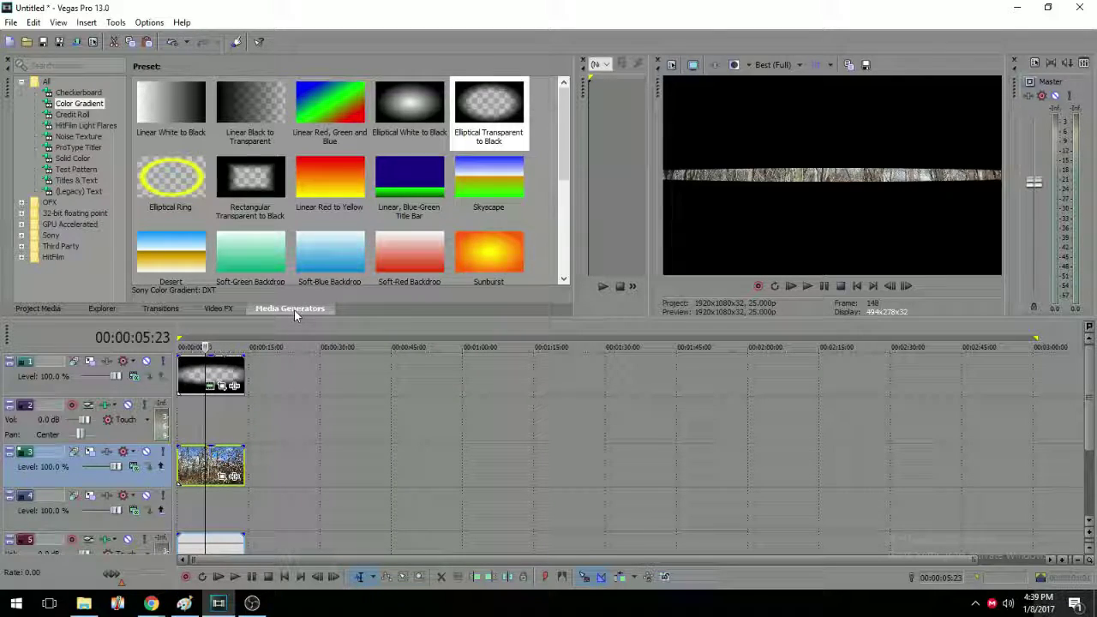
- Add an Elliptical Transparent to Black color gradient to the top track, directly after the existing gradient
click(489, 123)
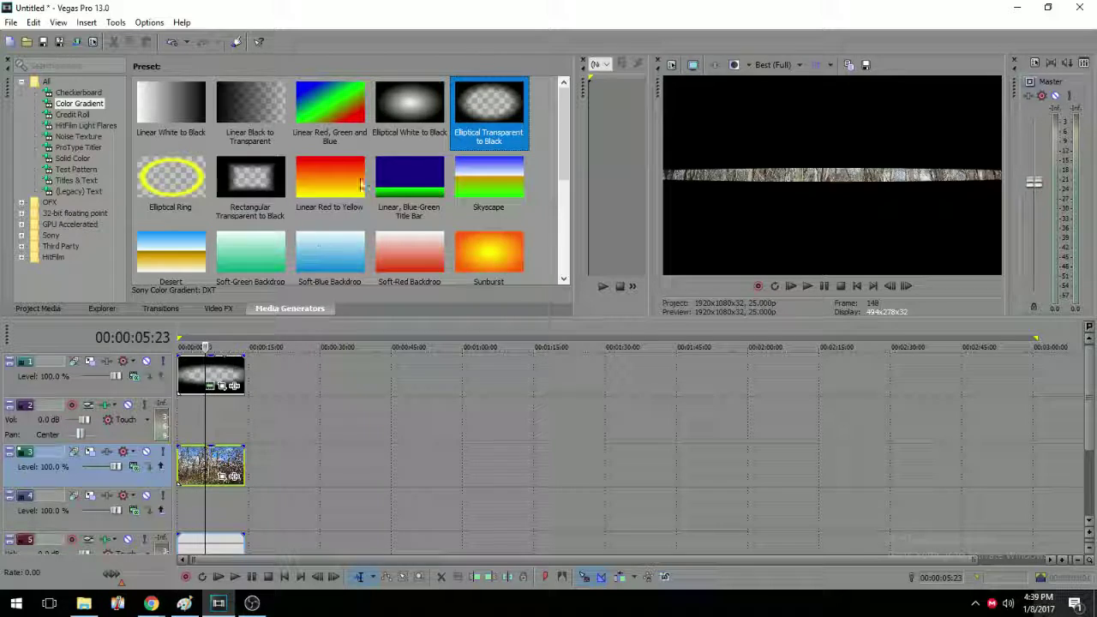
drag(328, 375, 246, 498)
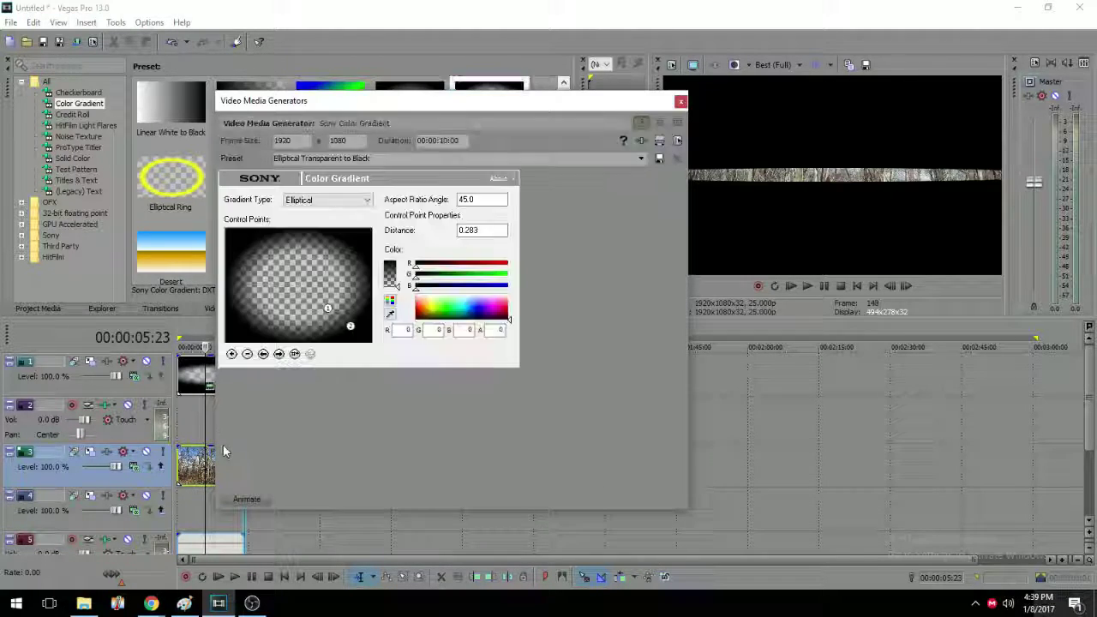
drag(566, 107, 827, 90)
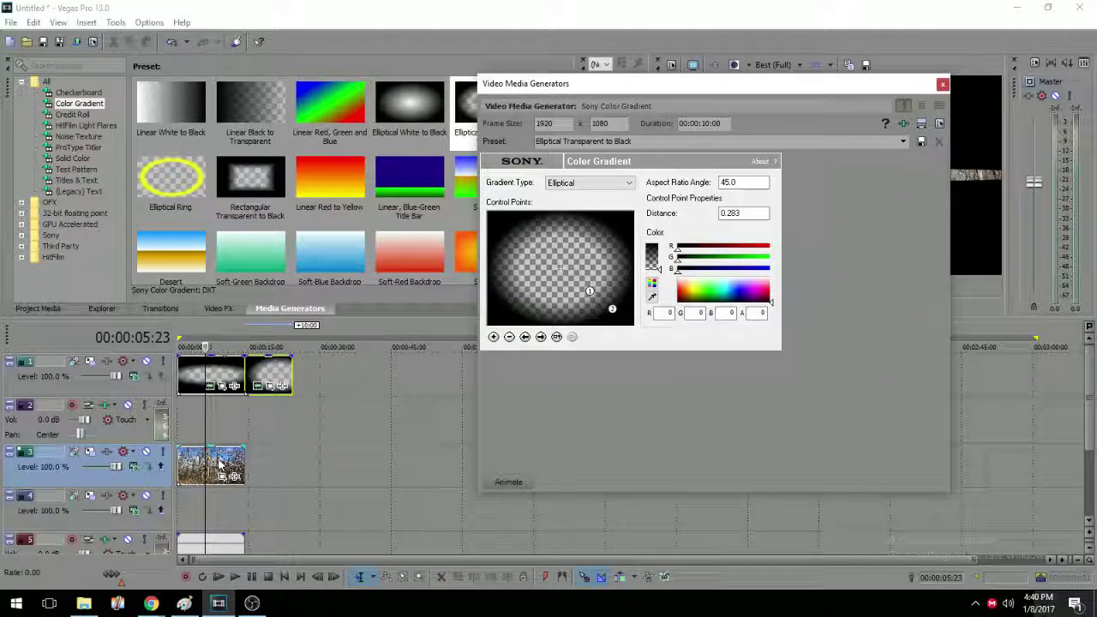
- Copy the forest clip, paste it directly after the original, and extend the new gradient to match its end
right_click(215, 542)
click(242, 245)
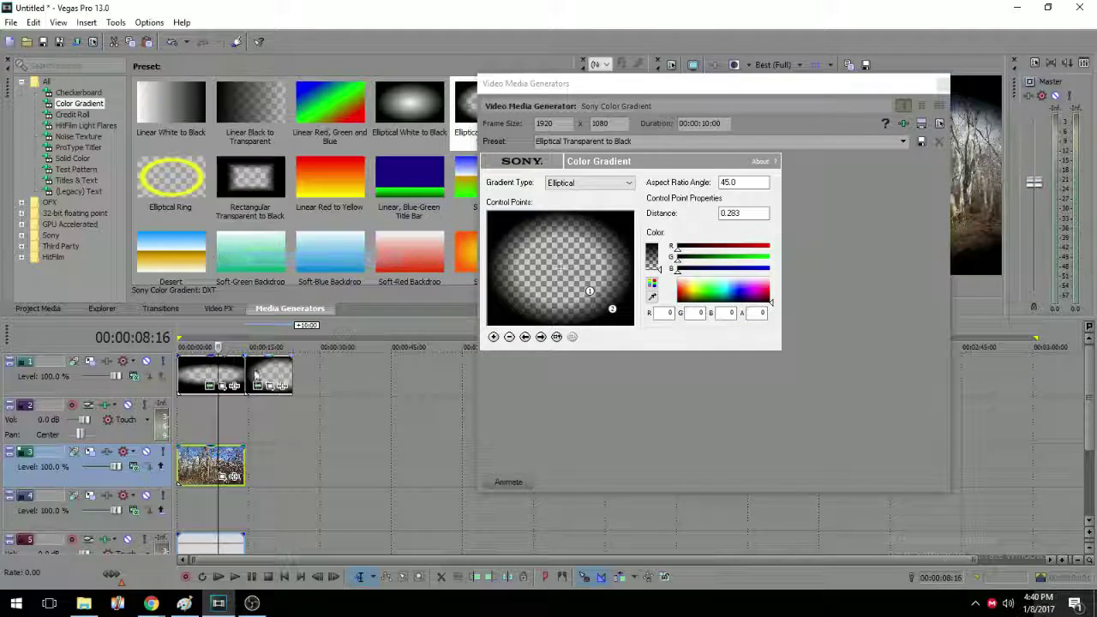
click(253, 460)
right_click(253, 460)
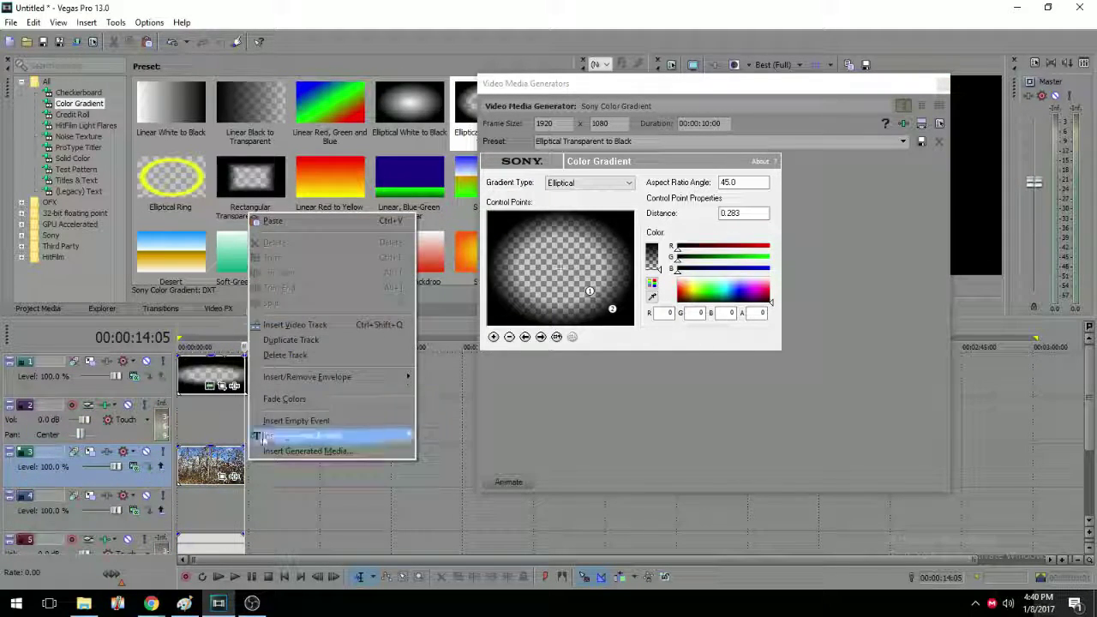
click(272, 220)
drag(287, 371, 311, 372)
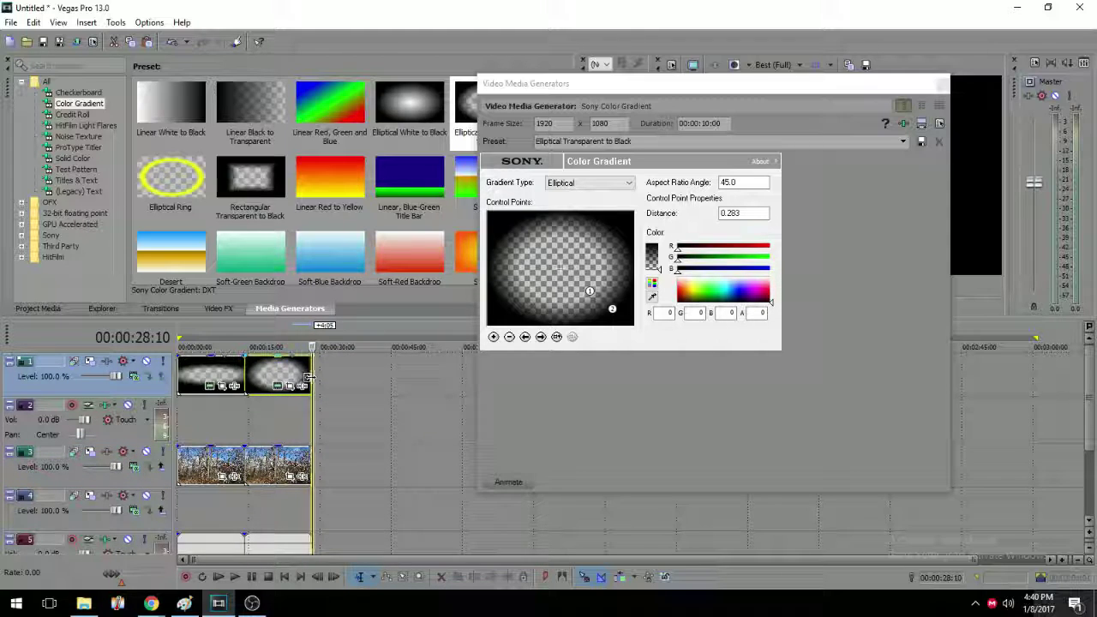
- Enable animation for the new gradient and flatten its ellipse to a thin line at 0:00, with aspect ratio angle about -0.3 and distance 0.500
click(247, 420)
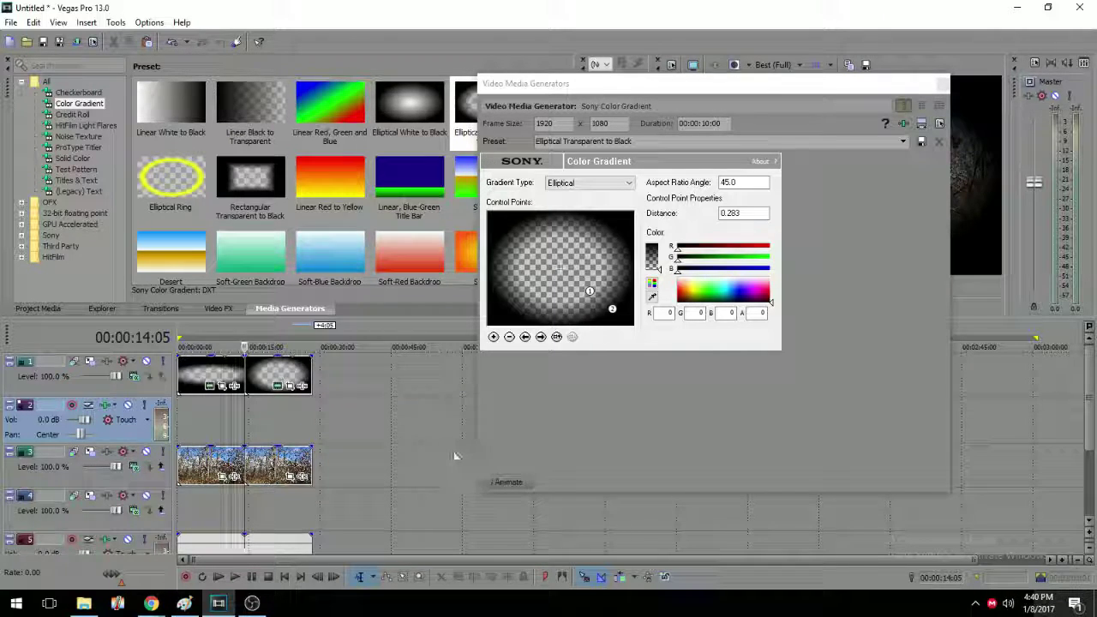
drag(583, 85, 339, 82)
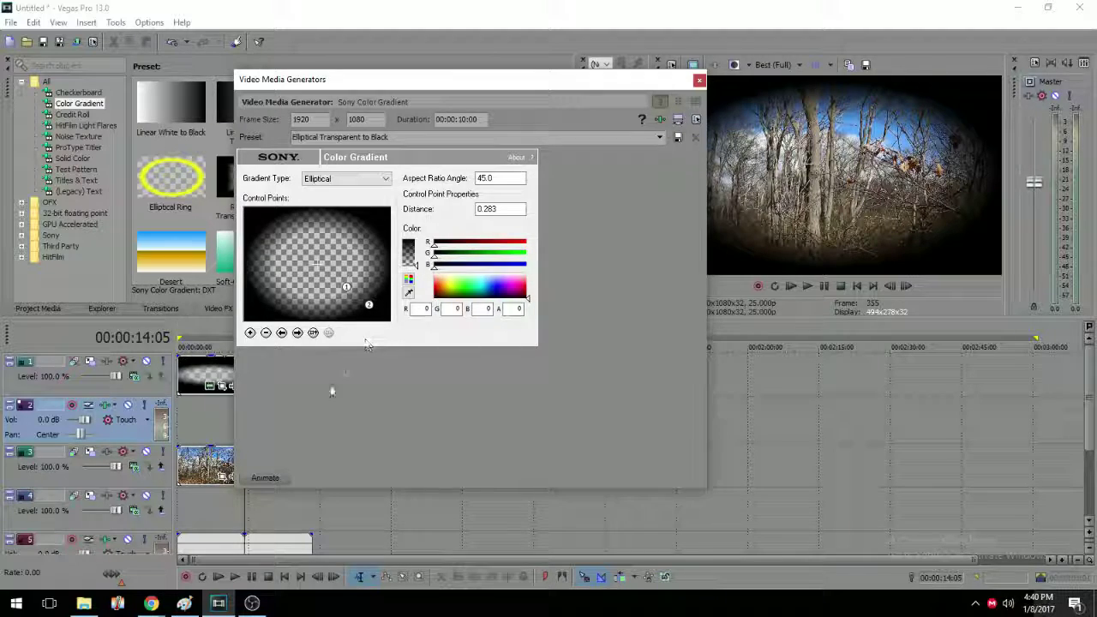
click(267, 479)
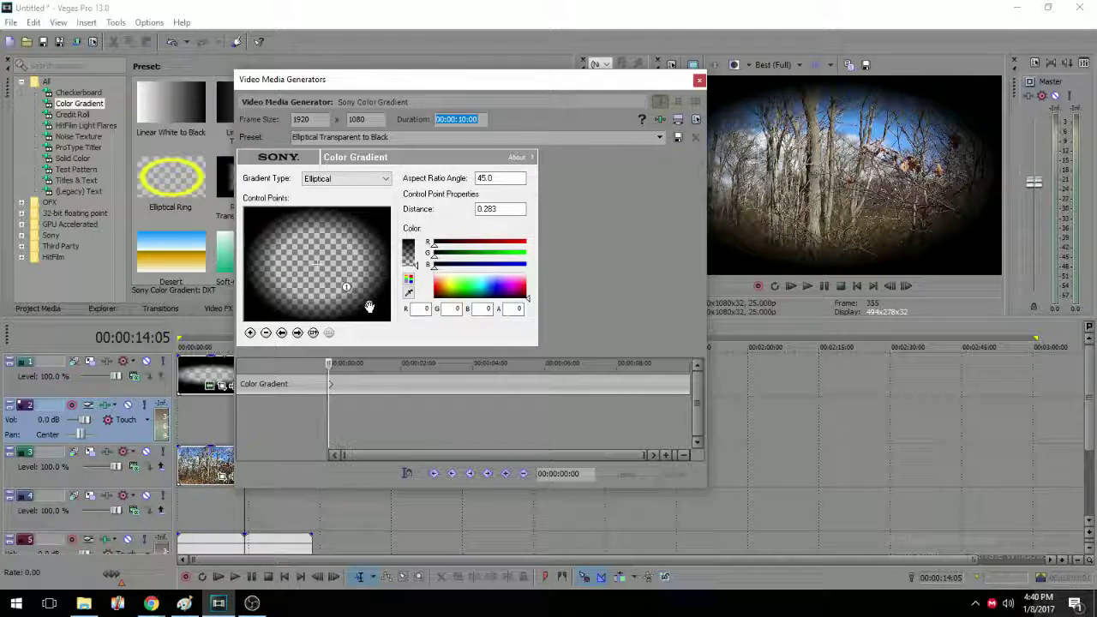
drag(369, 306, 401, 266)
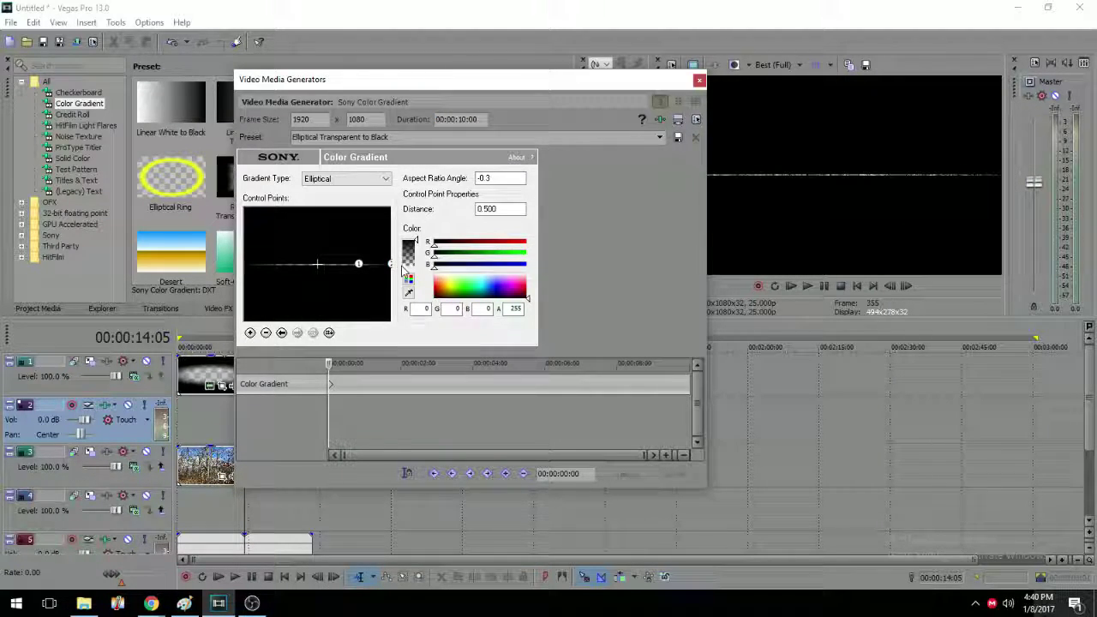
- Keyframe the ellipse open at 1:00 (angle about 30.1, distance 0.578) and closed to a thin line at 2:00
drag(331, 366, 365, 363)
click(364, 364)
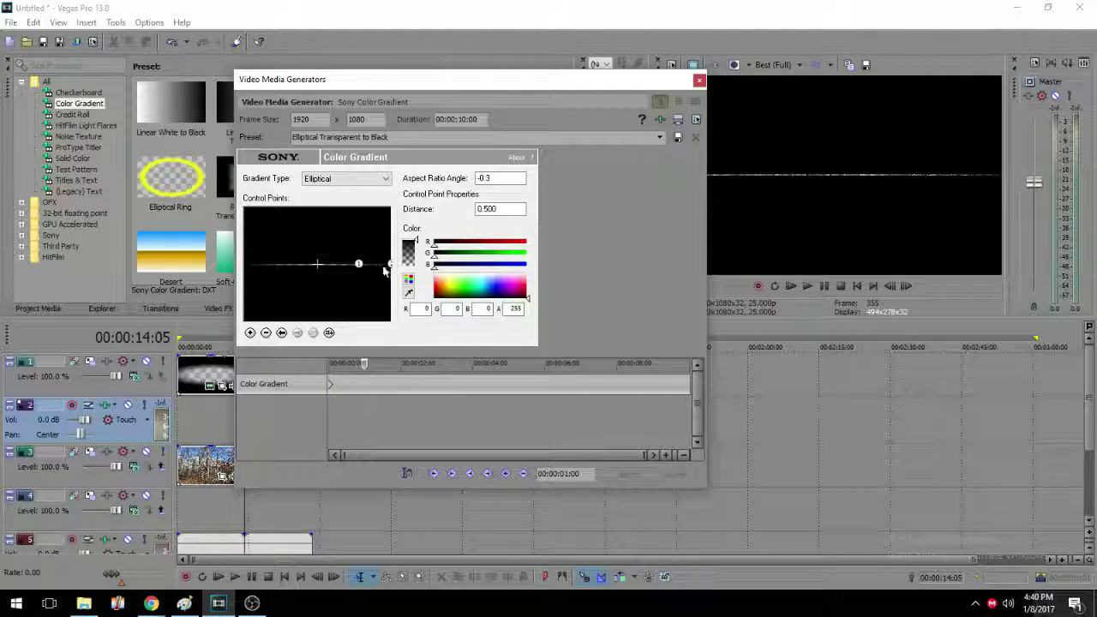
drag(391, 267, 399, 303)
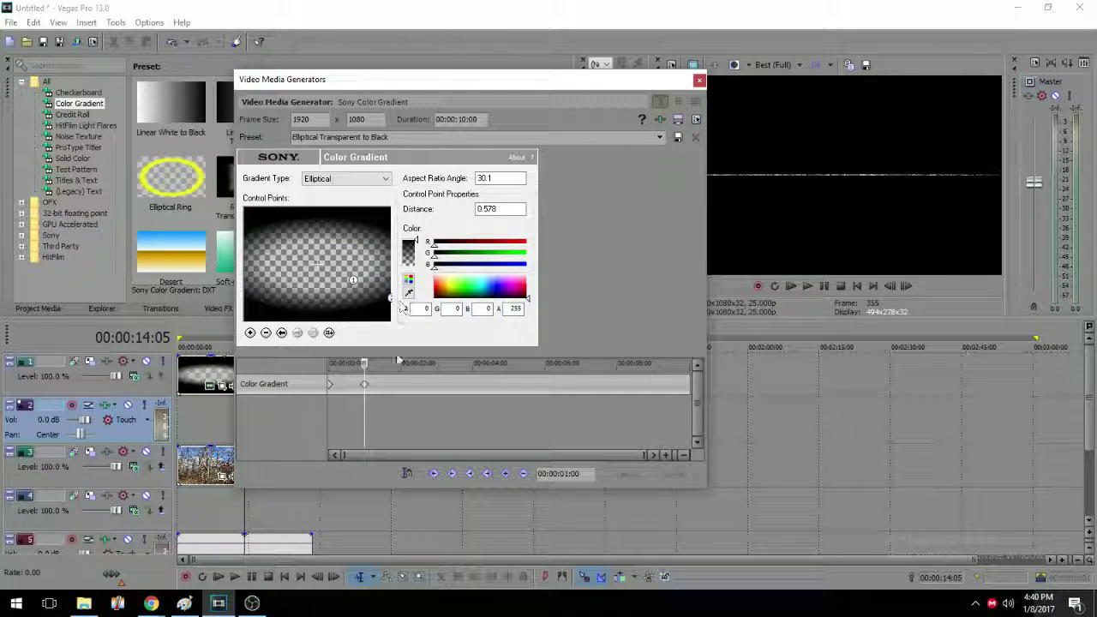
drag(364, 363, 403, 366)
drag(390, 300, 390, 266)
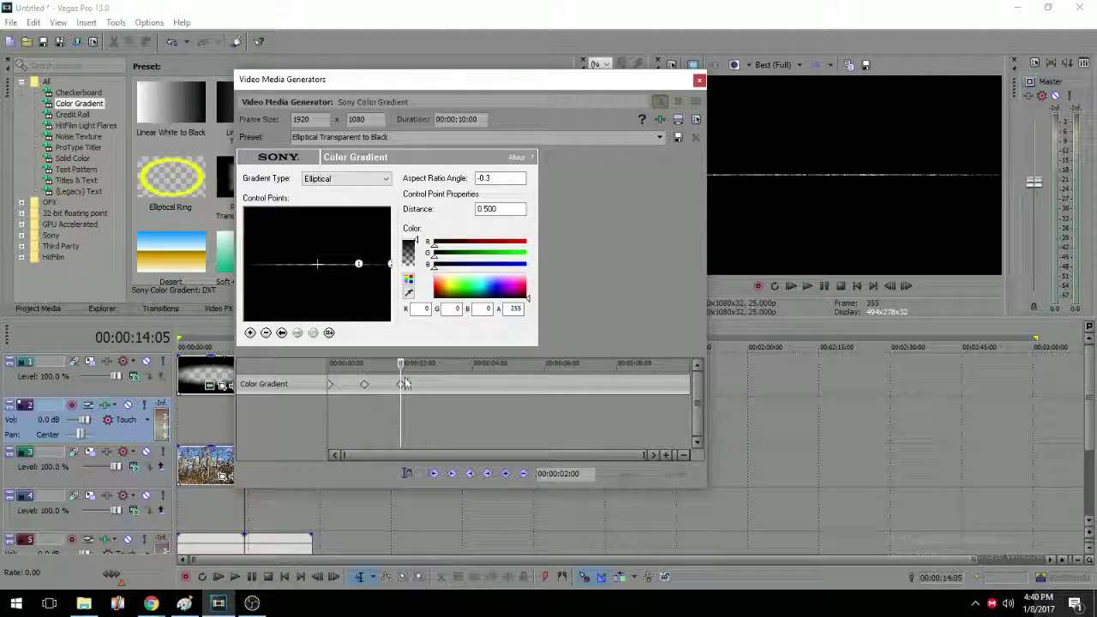
- Keyframe the ellipse's aspect ratio angle at about 29.1 at 6:00, 2.3 at 7:00 and 25.9 at 7:24, for a second blink
drag(401, 367, 545, 364)
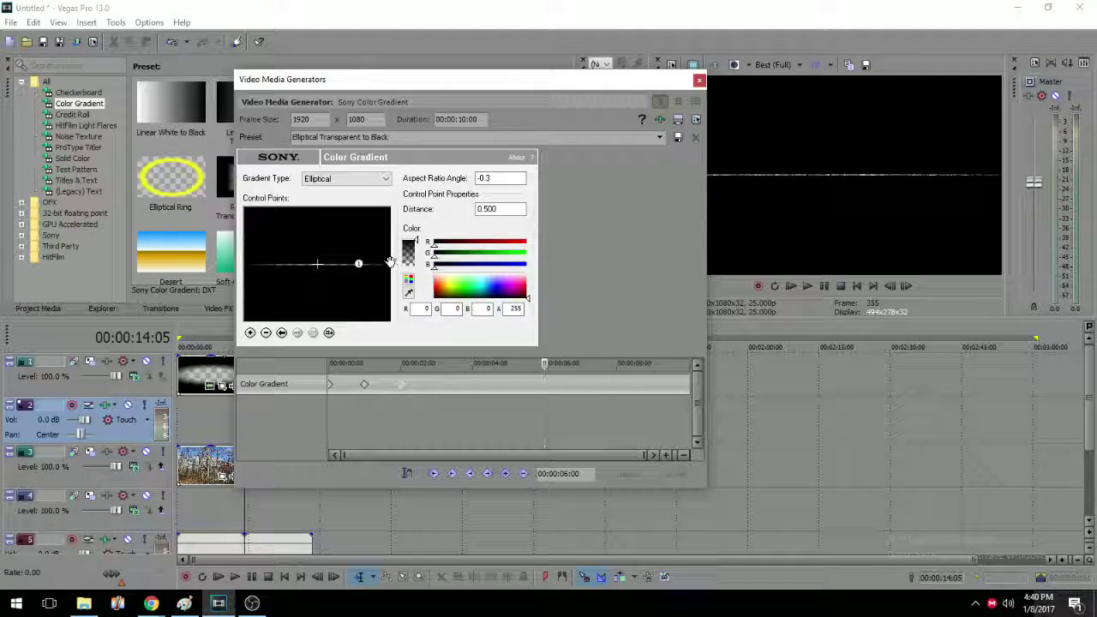
drag(390, 262, 394, 295)
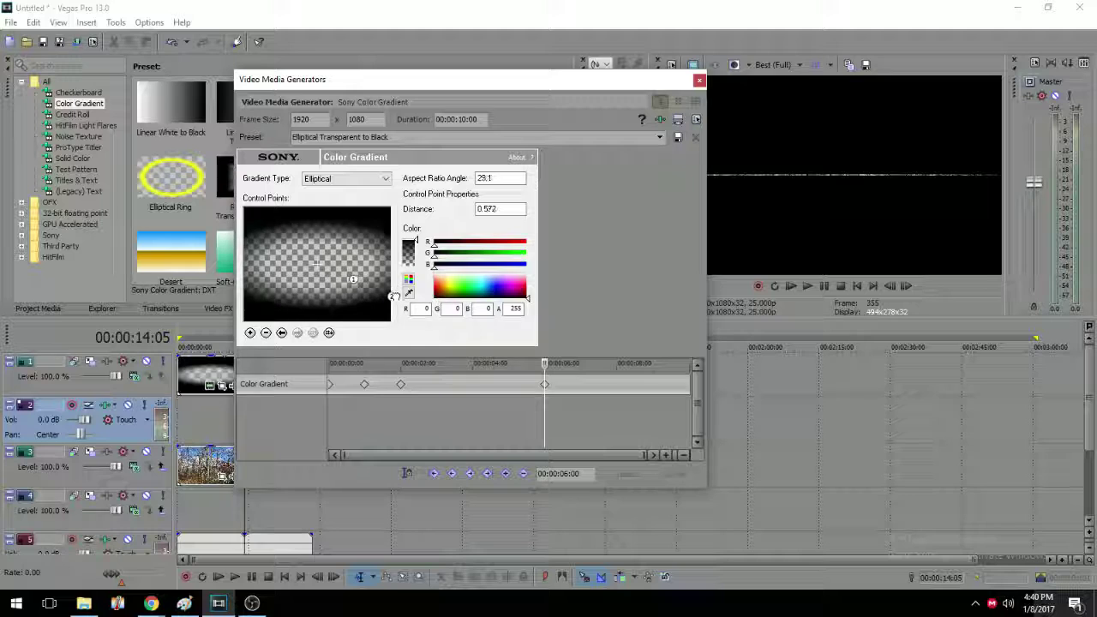
drag(545, 367, 581, 366)
drag(391, 297, 391, 264)
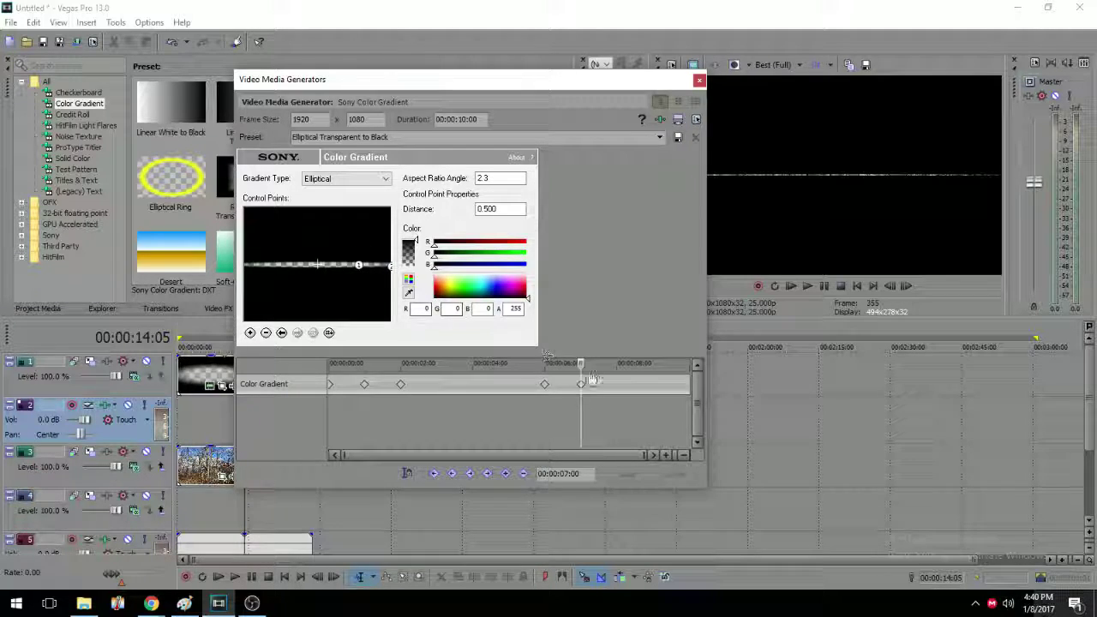
drag(581, 367, 614, 366)
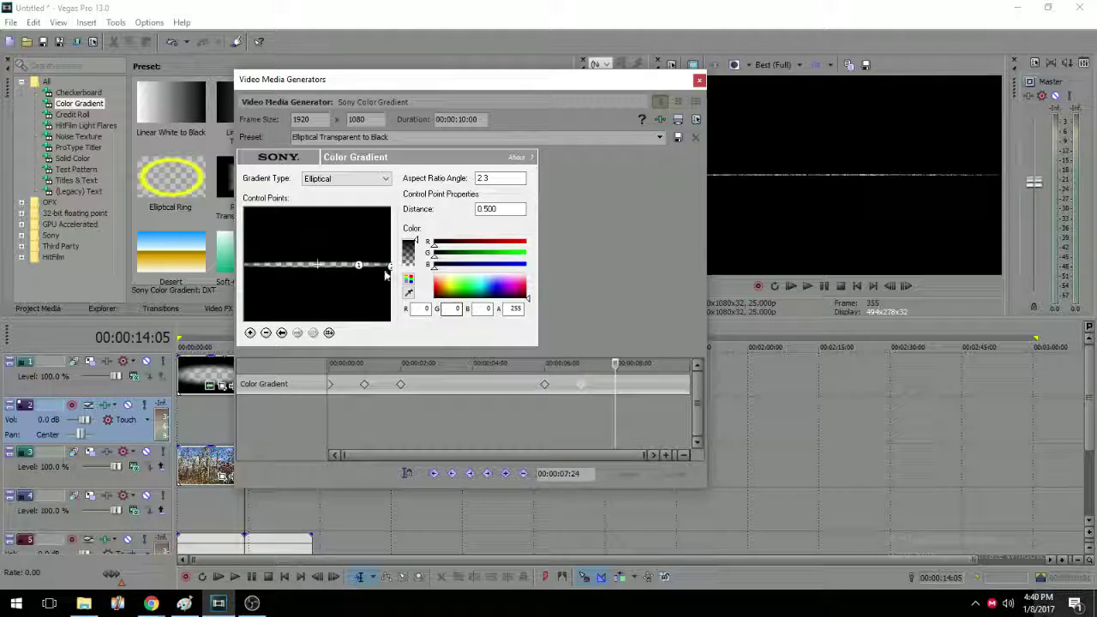
drag(388, 266, 391, 294)
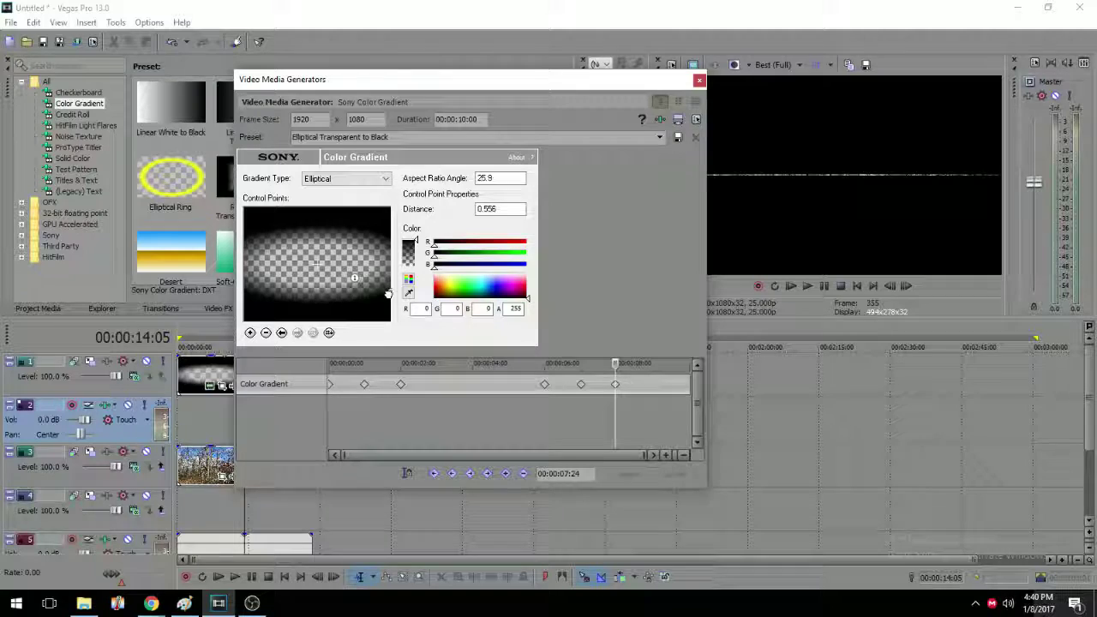
- Set the gradient keyframes at 0:00 and 2:00 to Fast Fade and the one at 1:00 to Smooth Fade
click(333, 385)
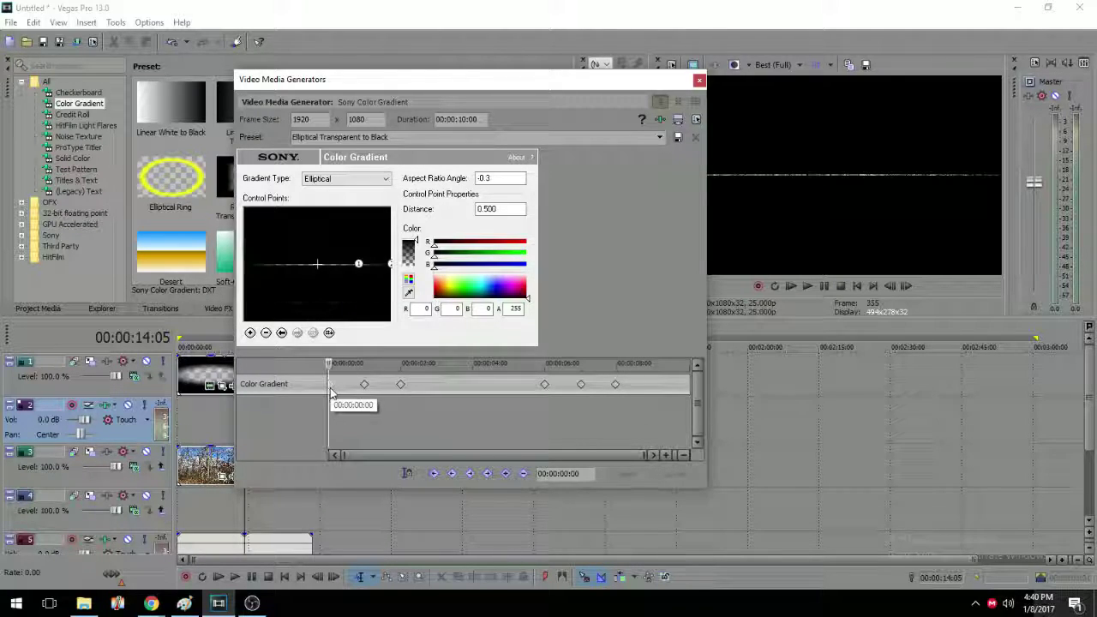
right_click(332, 392)
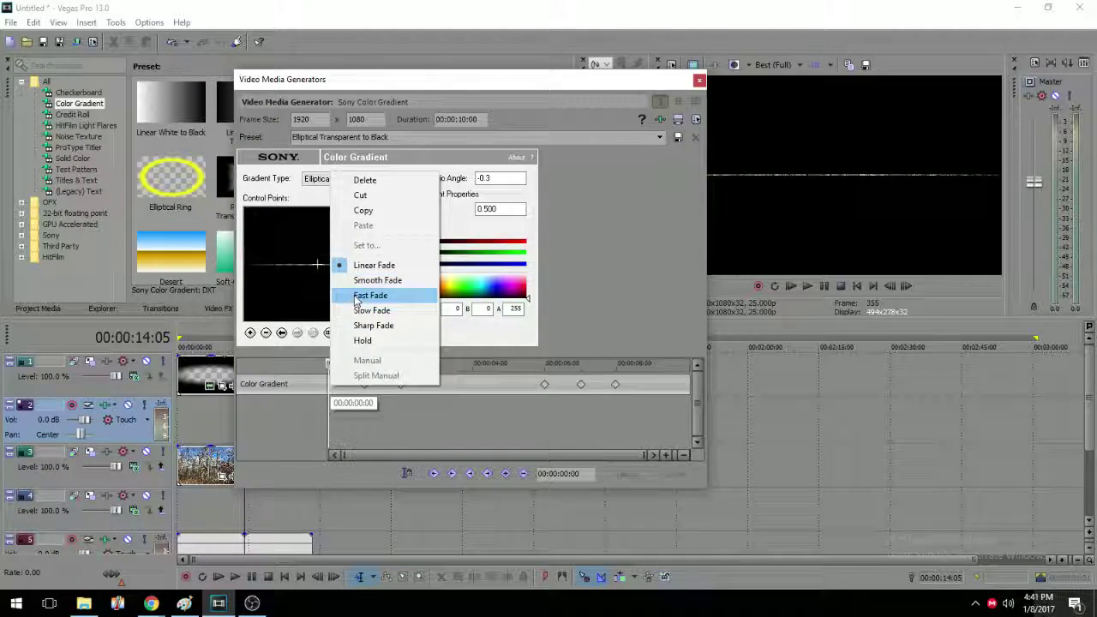
click(371, 294)
right_click(365, 386)
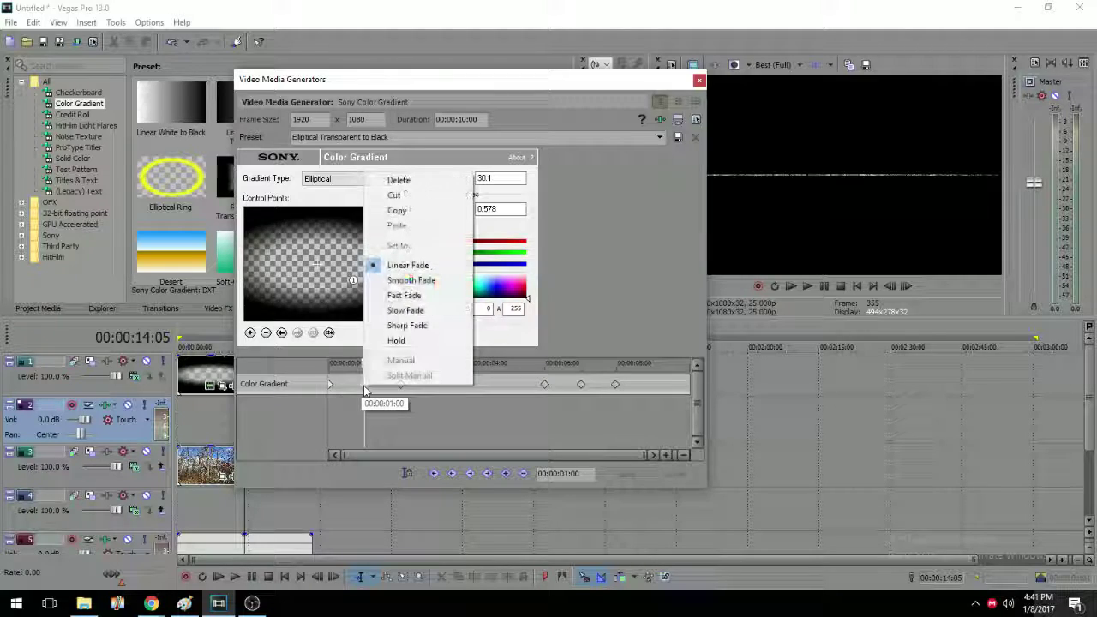
click(409, 282)
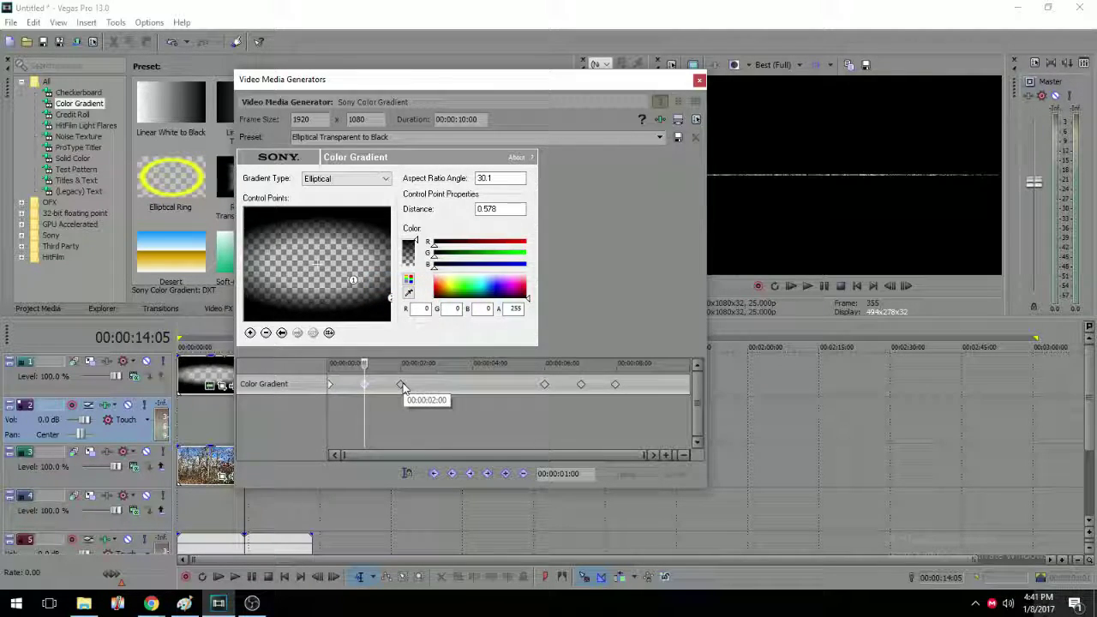
right_click(401, 388)
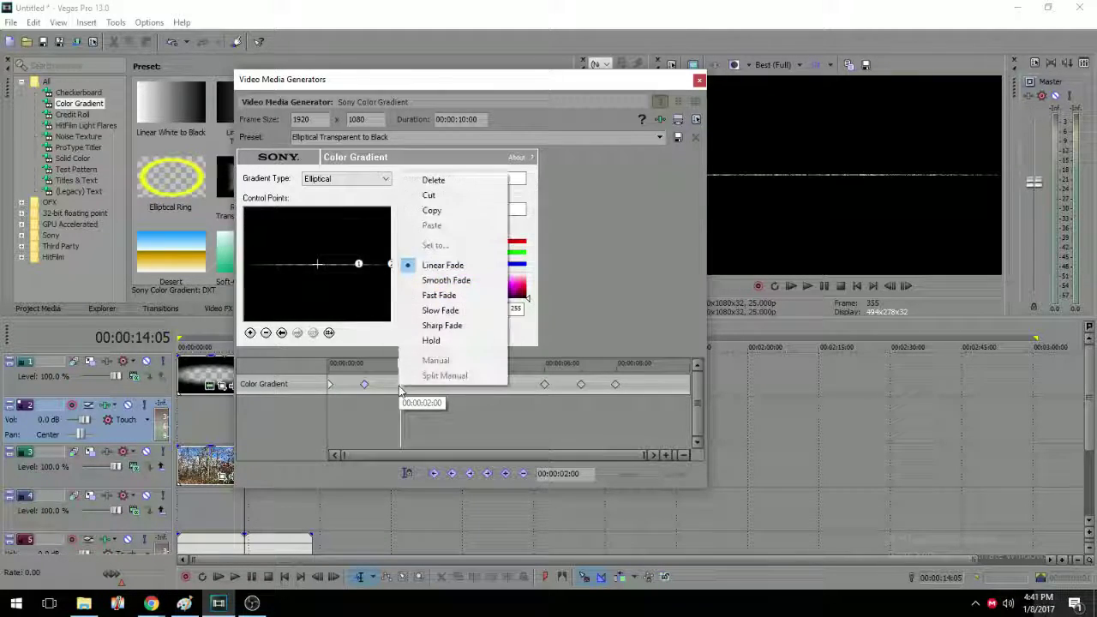
click(426, 302)
- Set the keyframes at 6:00 and 7:24 to Fast Fade and the one at 7:00 to Smooth Fade, and close the gradient settings
right_click(545, 384)
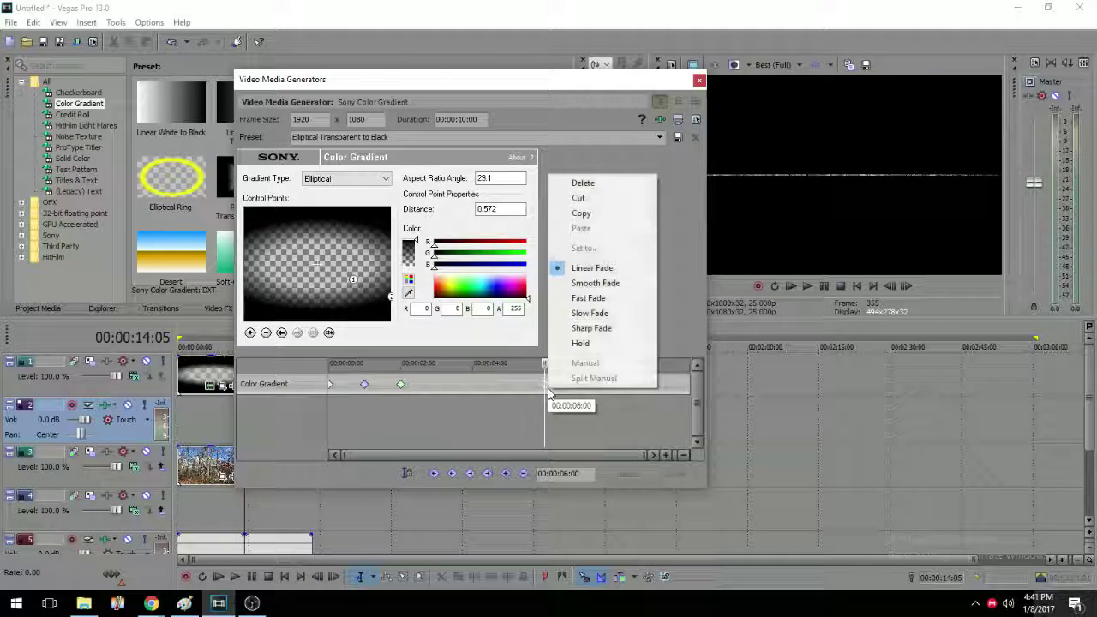
click(583, 297)
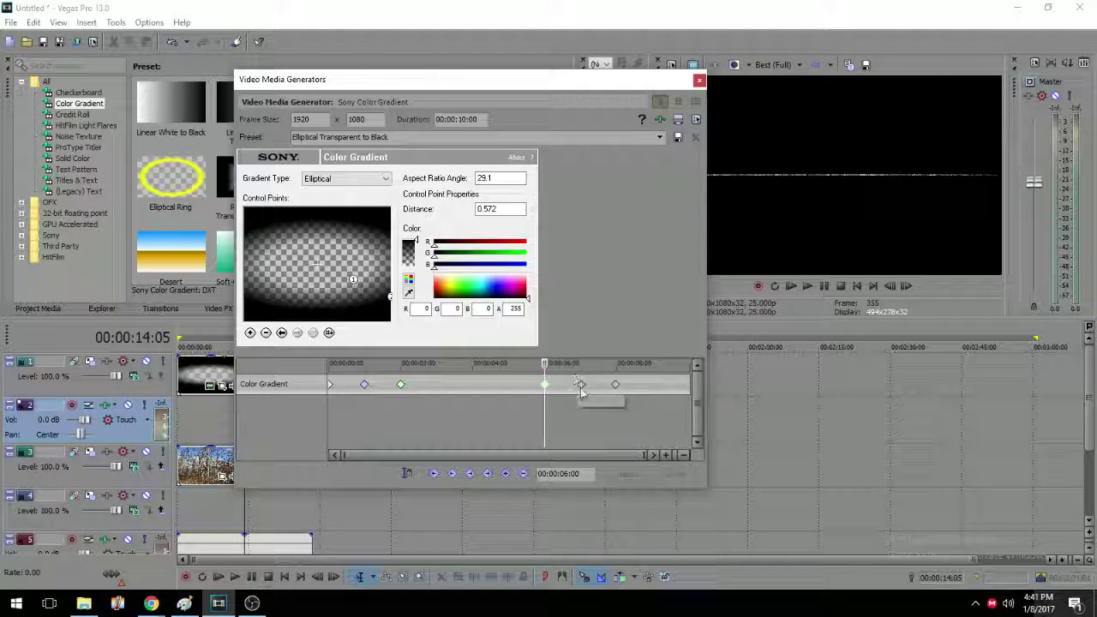
right_click(581, 385)
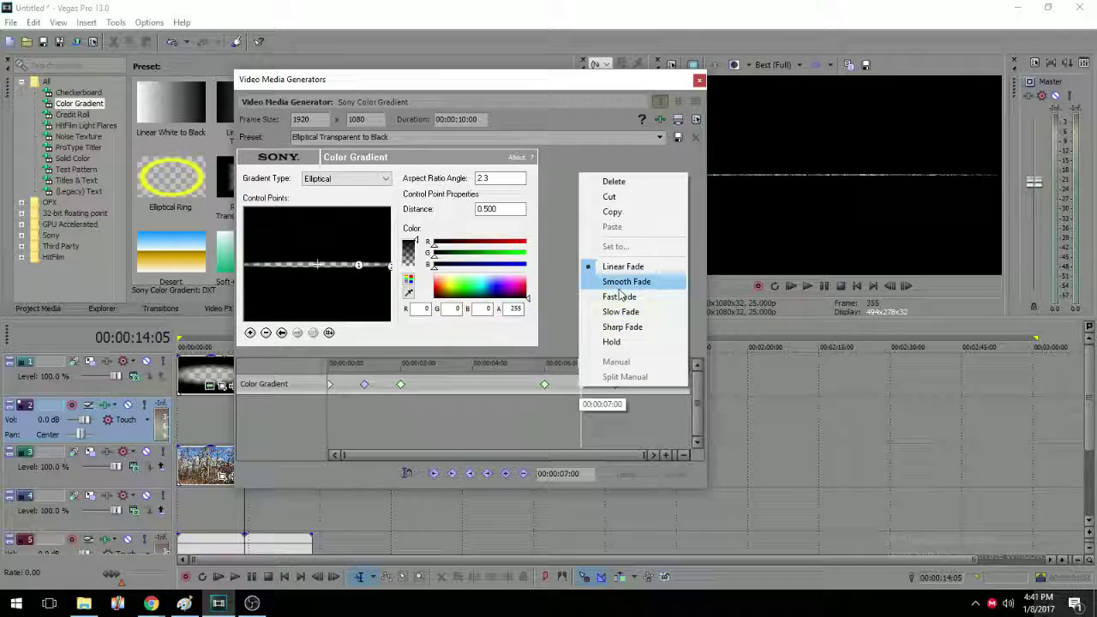
click(619, 296)
right_click(619, 385)
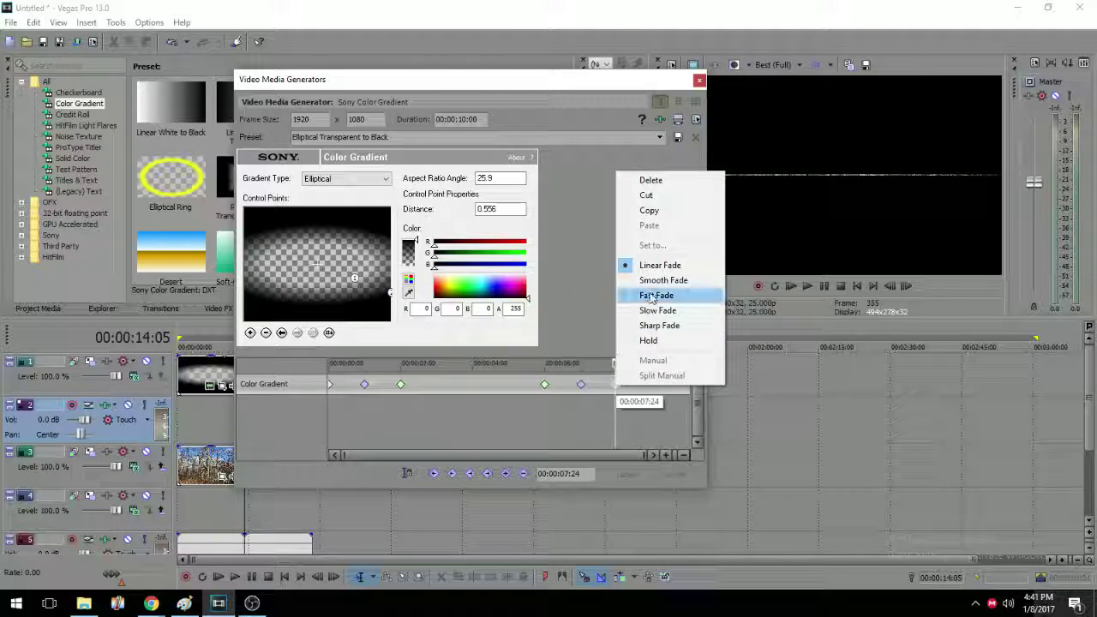
click(659, 293)
click(700, 80)
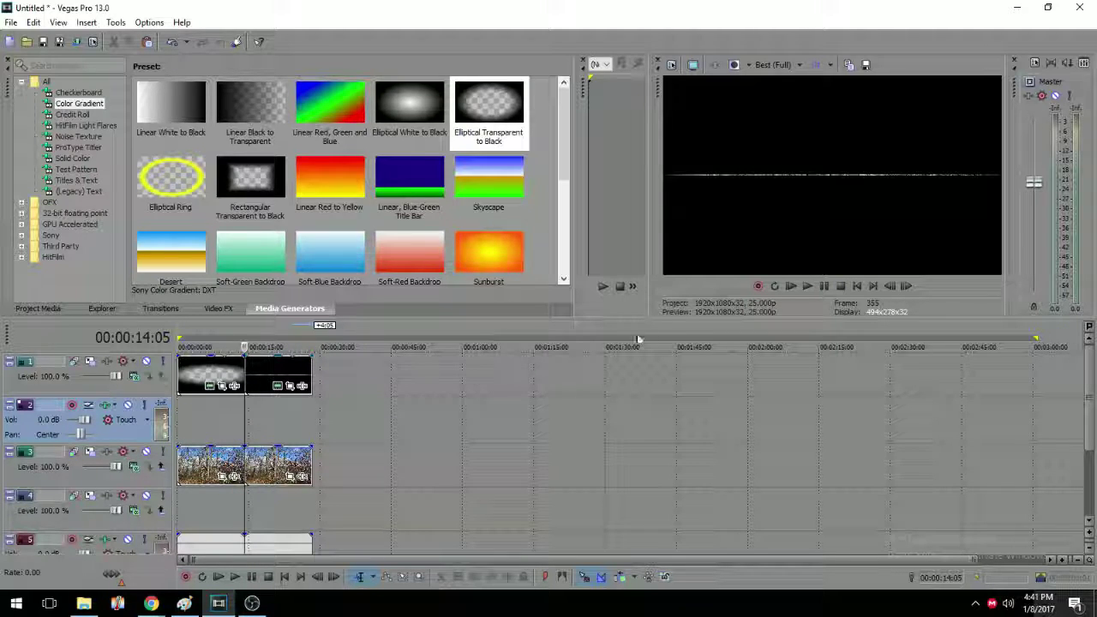
- Play back the second forest clip from its start to check the new blink animation
click(807, 286)
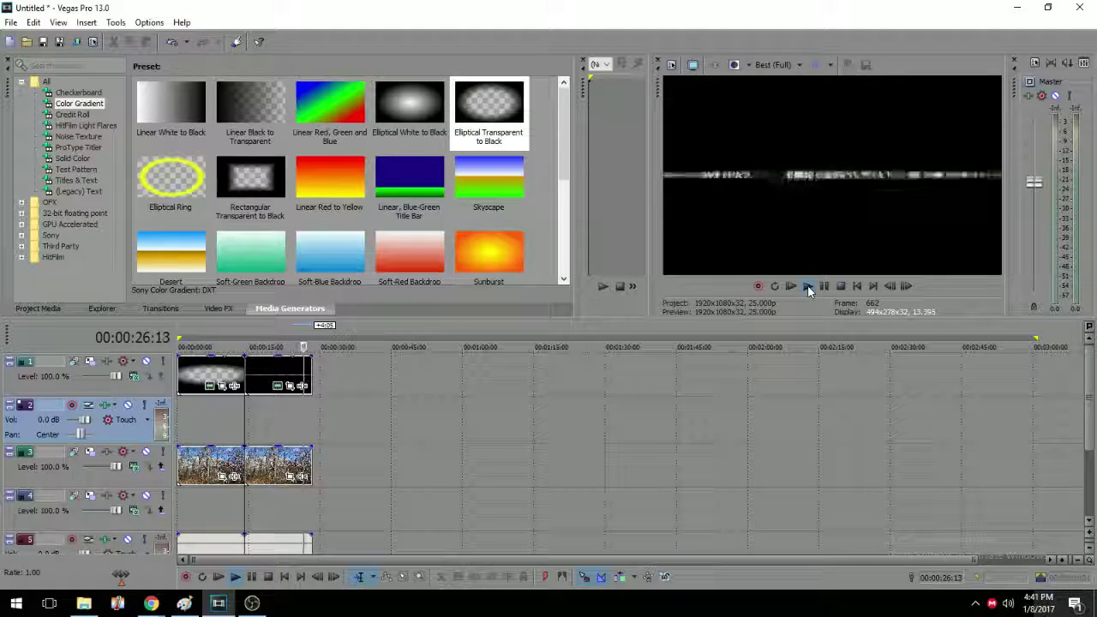
click(284, 420)
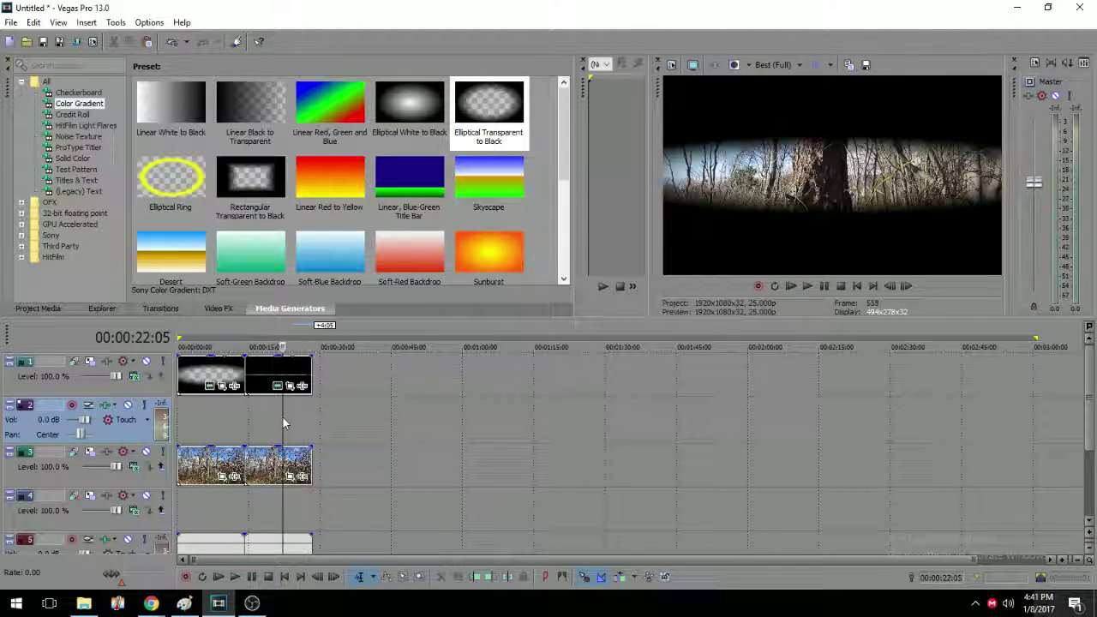
- Play back the rest of the second forest clip from 22:05, and pause it near 26:13
key(space)
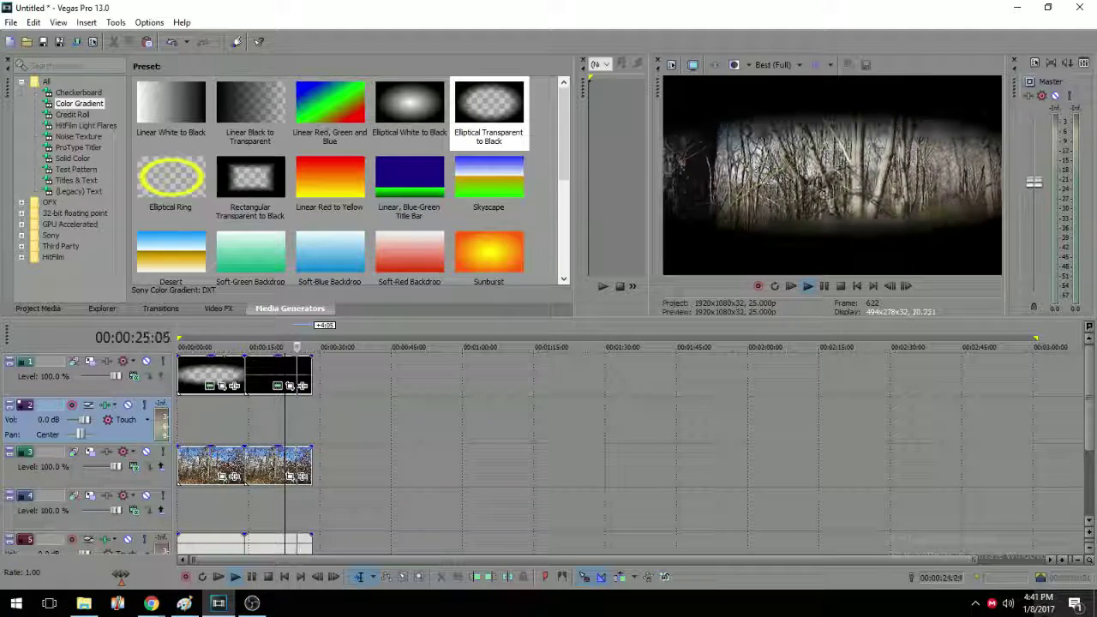
click(824, 285)
scroll(466, 415, up, 5)
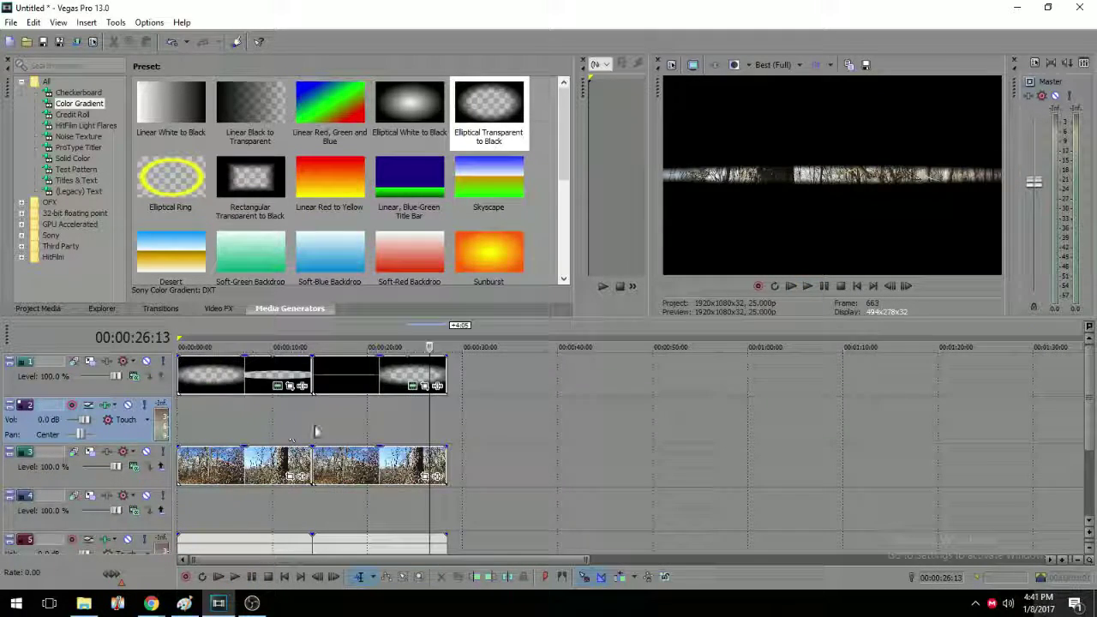
- Open the second gradient's settings and widen its ellipse to an open eye at the 0:00 keyframe, comparing the 7:24 keyframe
click(579, 381)
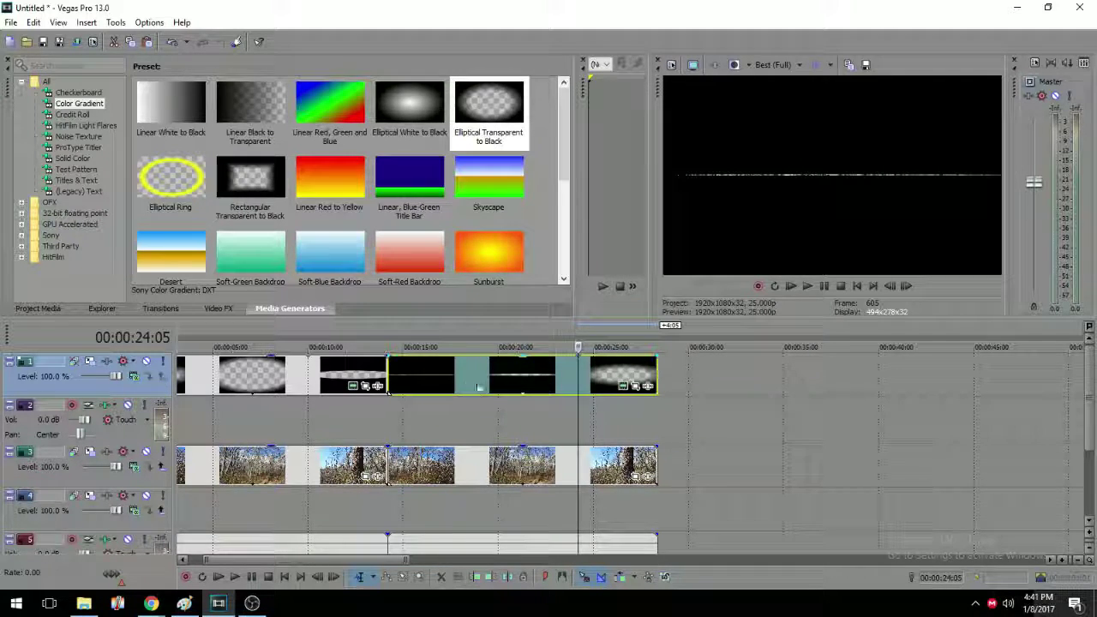
click(623, 388)
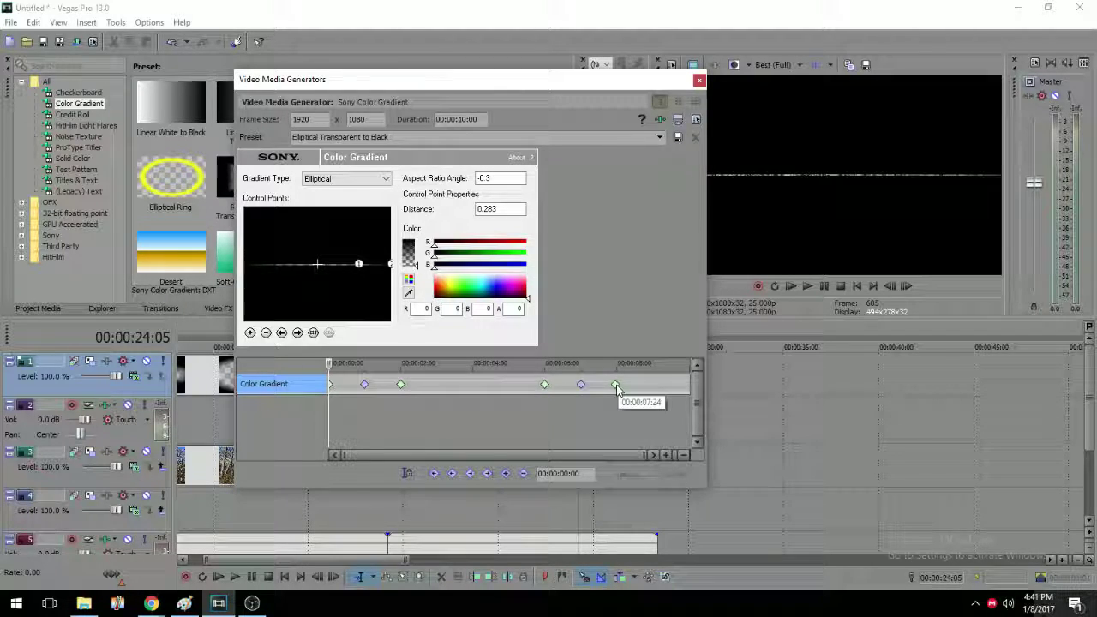
click(617, 386)
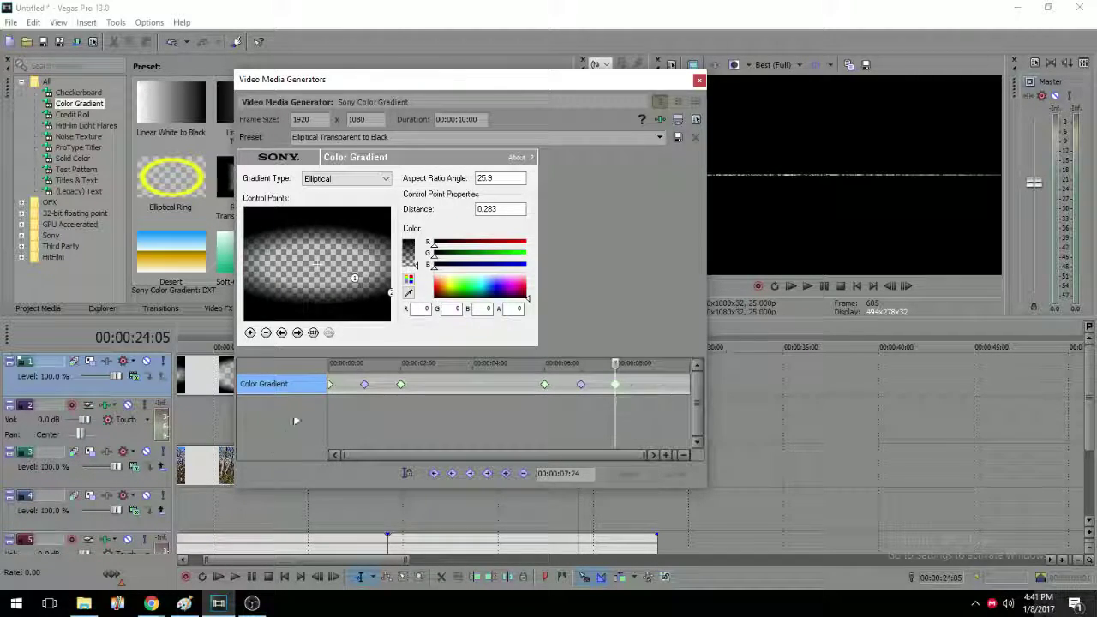
click(330, 385)
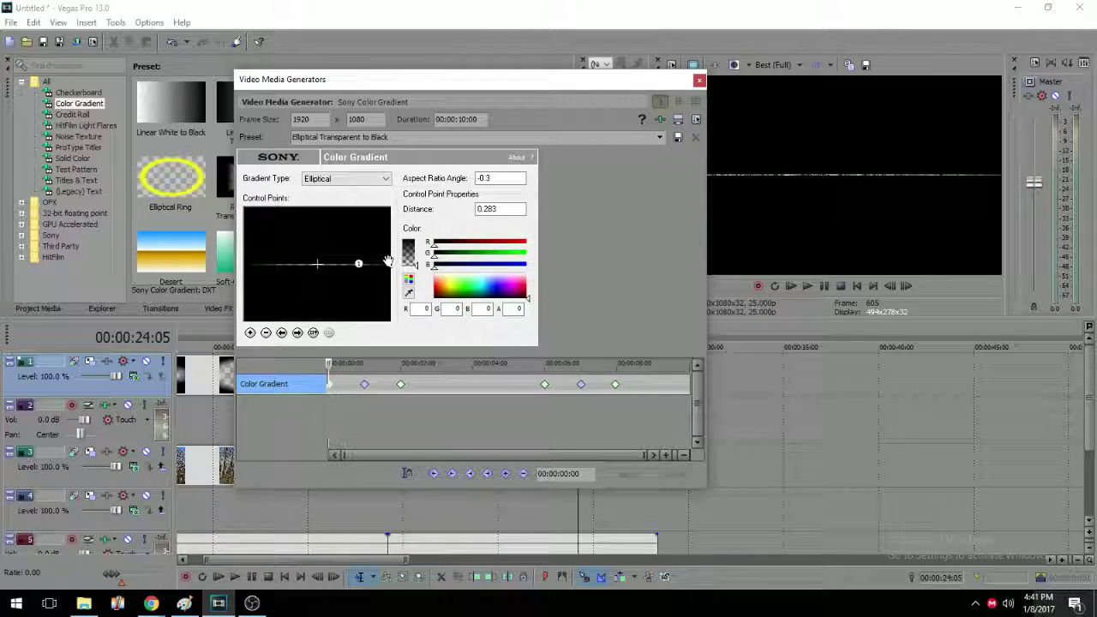
mouse_move(389, 260)
mouse_down()
mouse_move(394, 298)
mouse_move(387, 271)
mouse_up()
- Widen the ellipse to an open eye at about 2:00, check the 6:00 keyframe, and close the gradient settings
click(364, 385)
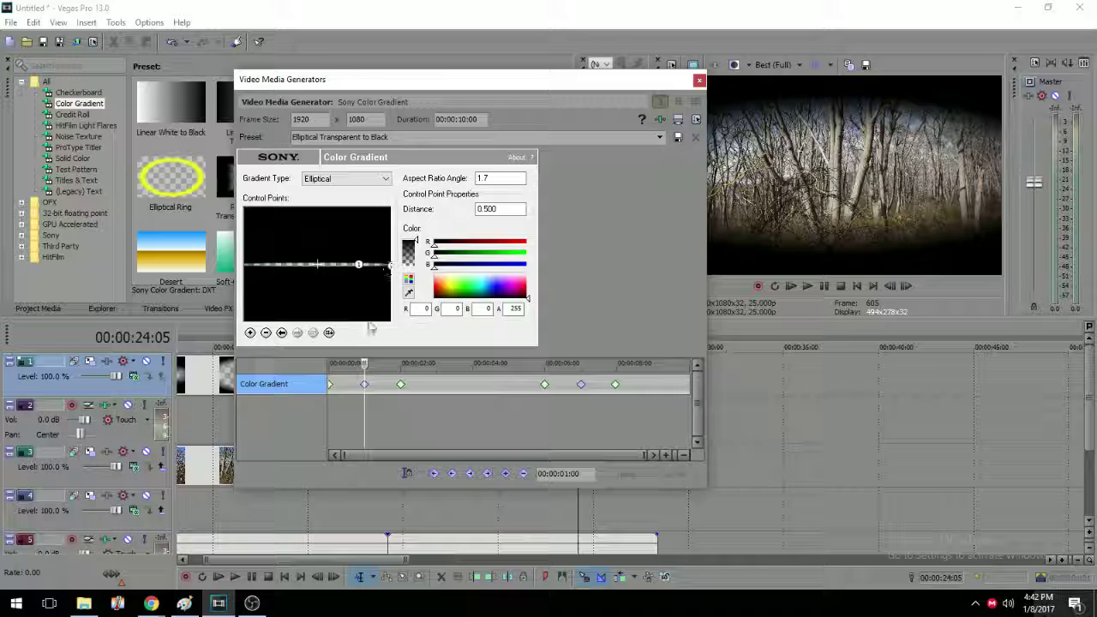
drag(366, 368, 402, 364)
drag(390, 266, 393, 297)
click(545, 385)
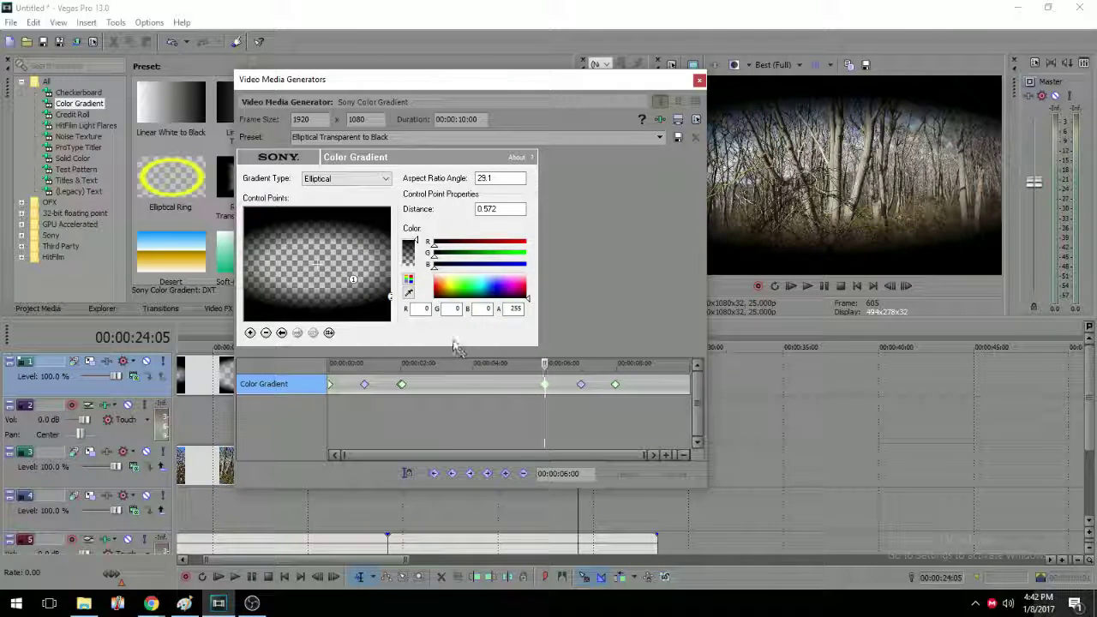
click(699, 80)
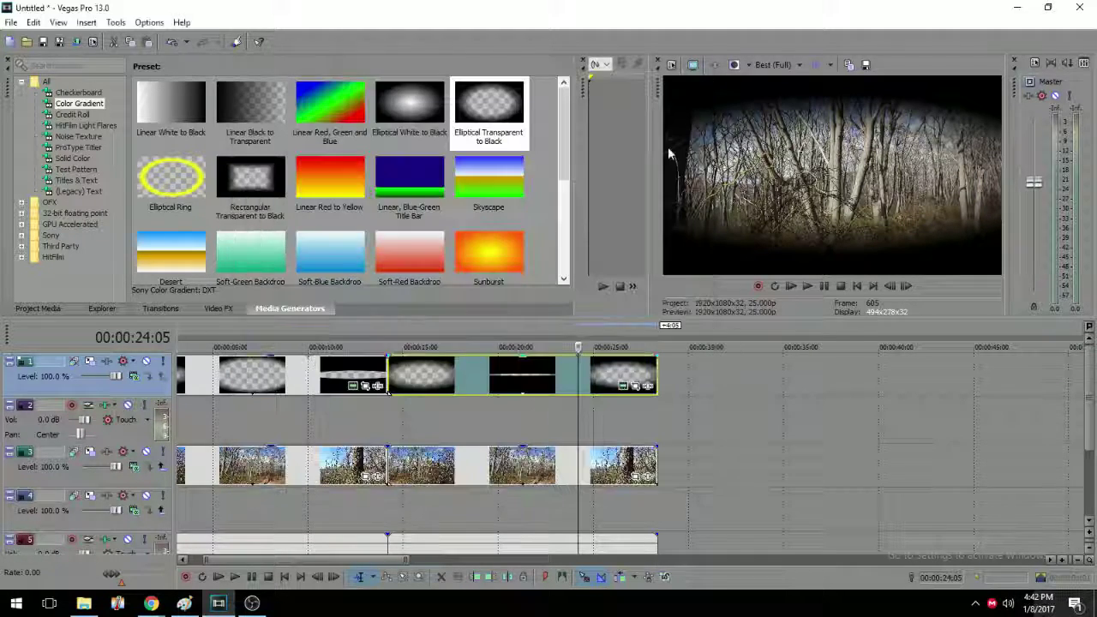
- Replay the second forest clip from its start to check the corrected blinks, and select its gradient at 18:19
click(392, 417)
click(809, 286)
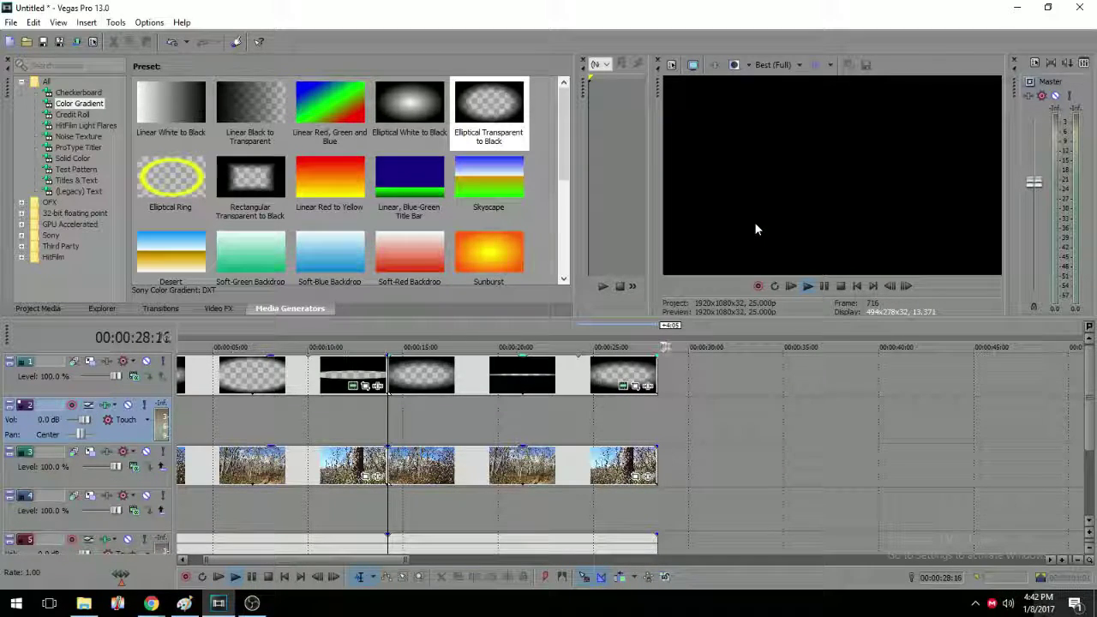
click(842, 286)
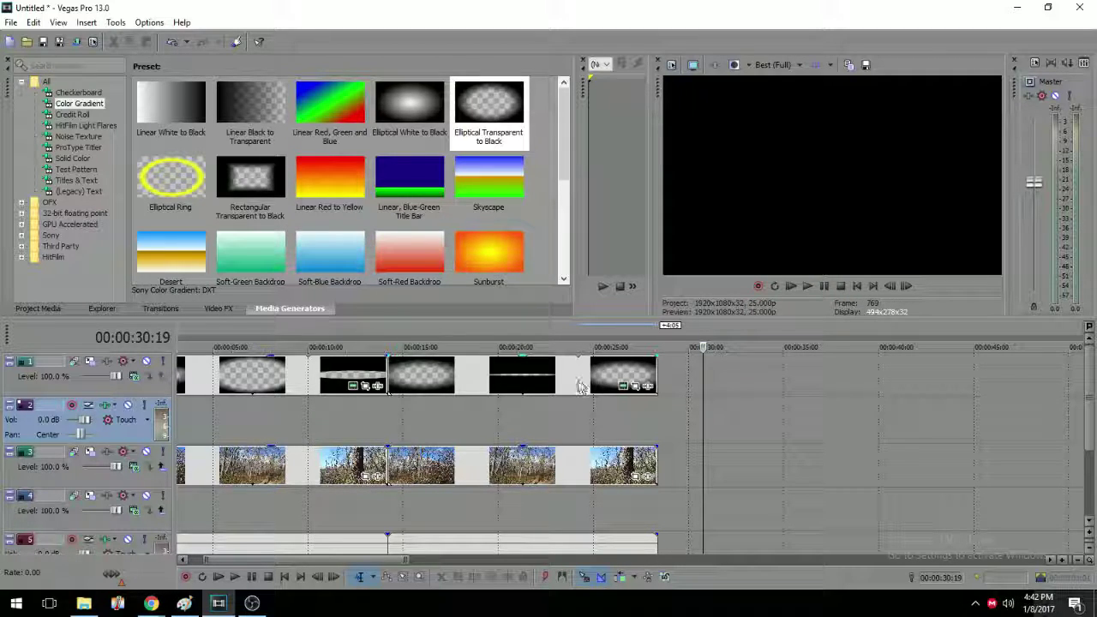
click(476, 380)
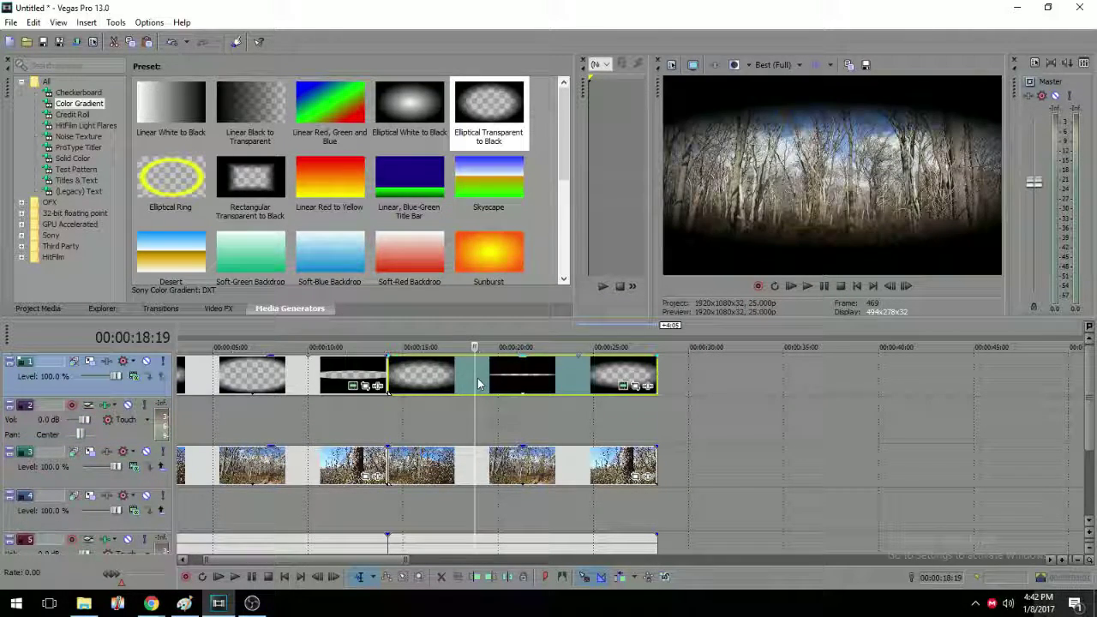